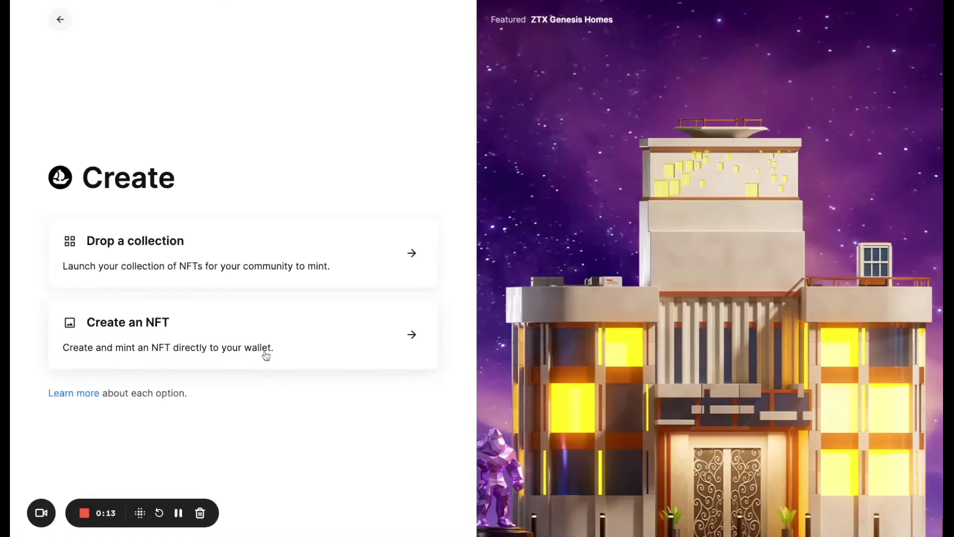
Begin a single-NFT creation and bring up the new-collection form.
{"action": "left_click", "coordinate": [266, 350]}
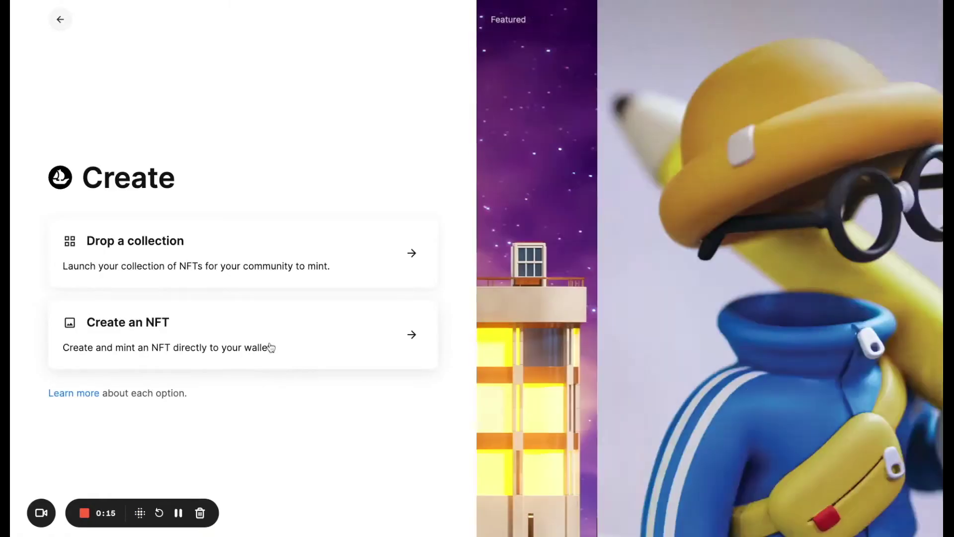
{"action": "scroll", "coordinate": [433, 412], "scroll_direction": "down", "scroll_amount": 1}
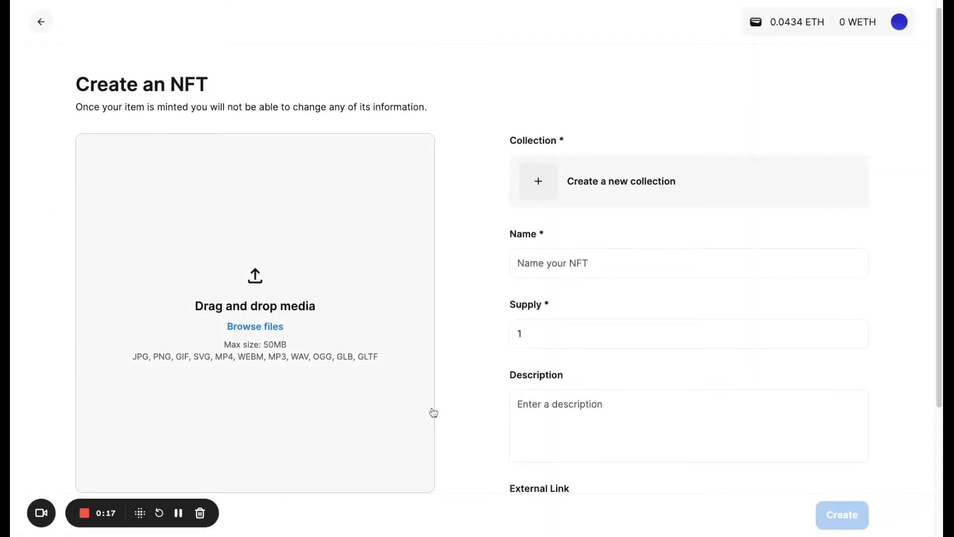
{"action": "scroll", "coordinate": [433, 413], "scroll_direction": "up", "scroll_amount": 1}
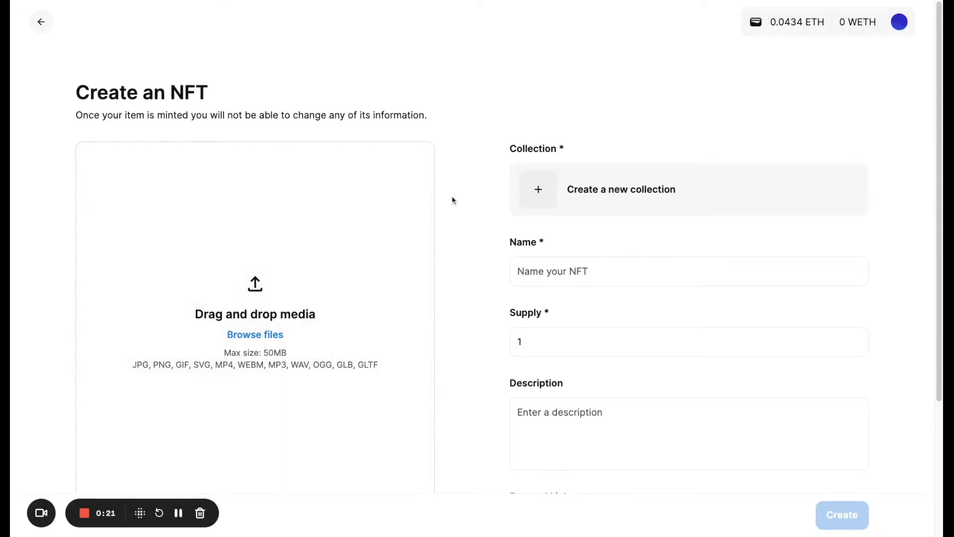
{"action": "scroll", "coordinate": [467, 225], "scroll_direction": "down", "scroll_amount": 1}
{"action": "scroll", "coordinate": [467, 229], "scroll_direction": "down", "scroll_amount": 1}
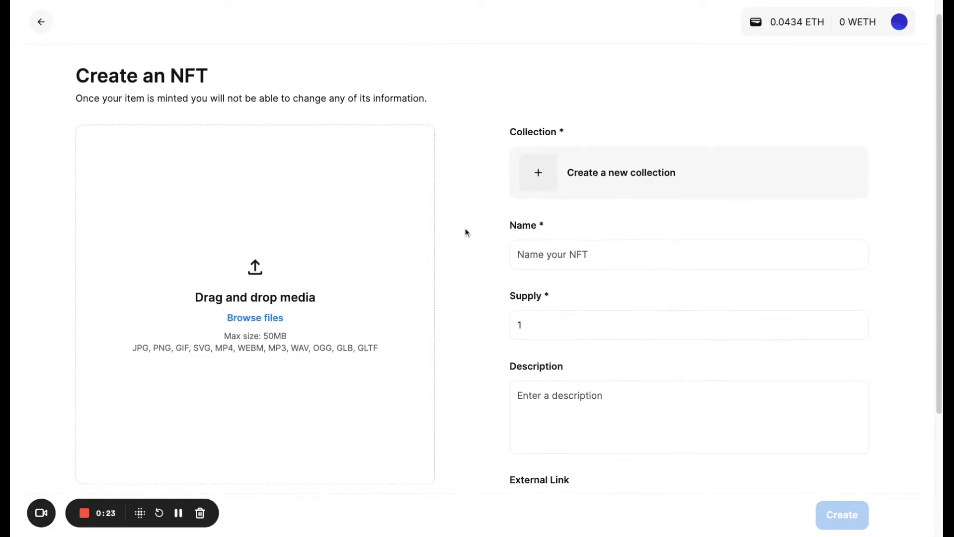
{"action": "scroll", "coordinate": [466, 229], "scroll_direction": "down", "scroll_amount": 1}
{"action": "scroll", "coordinate": [467, 235], "scroll_direction": "down", "scroll_amount": 1}
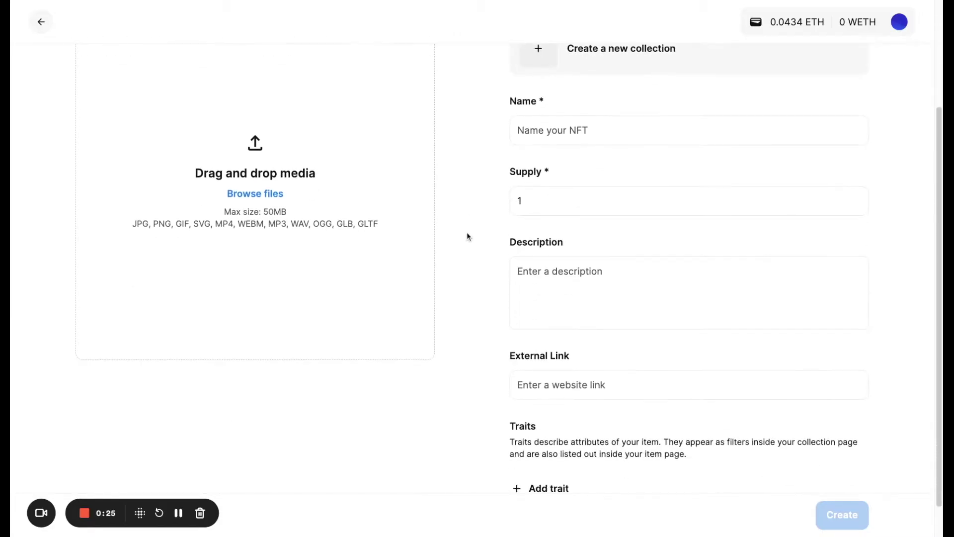
{"action": "scroll", "coordinate": [468, 232], "scroll_direction": "up", "scroll_amount": 3}
{"action": "scroll", "coordinate": [468, 233], "scroll_direction": "up", "scroll_amount": 1}
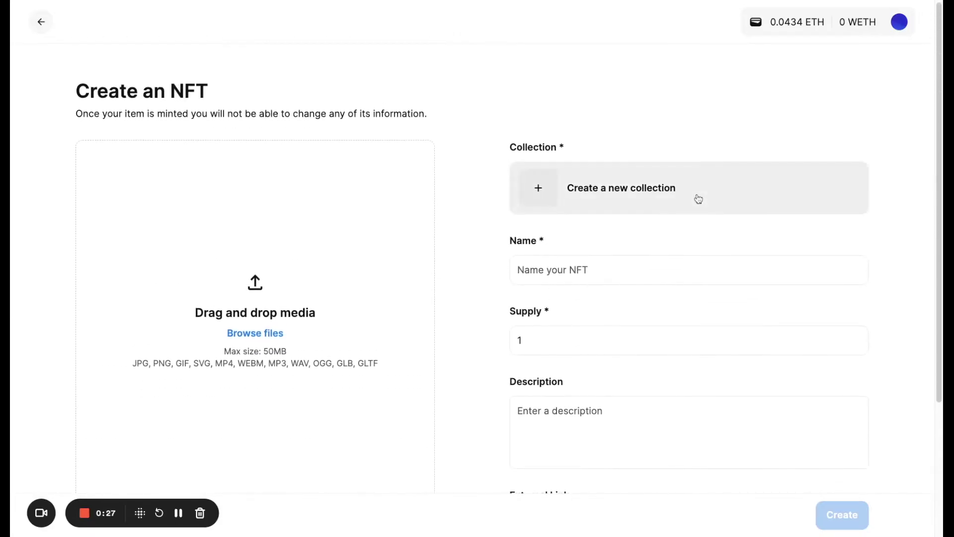
{"action": "left_click", "coordinate": [699, 197]}
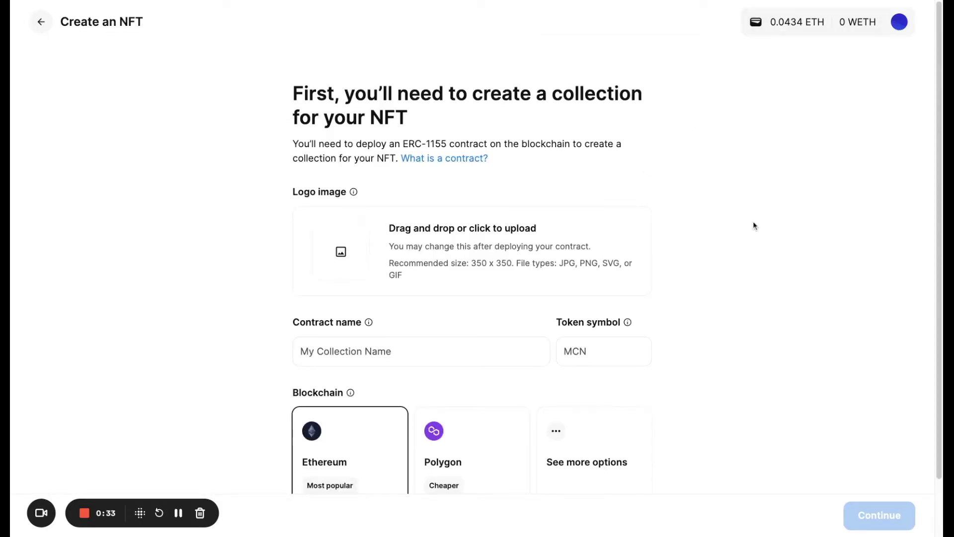
{"action": "scroll", "coordinate": [753, 223], "scroll_direction": "down", "scroll_amount": 2}
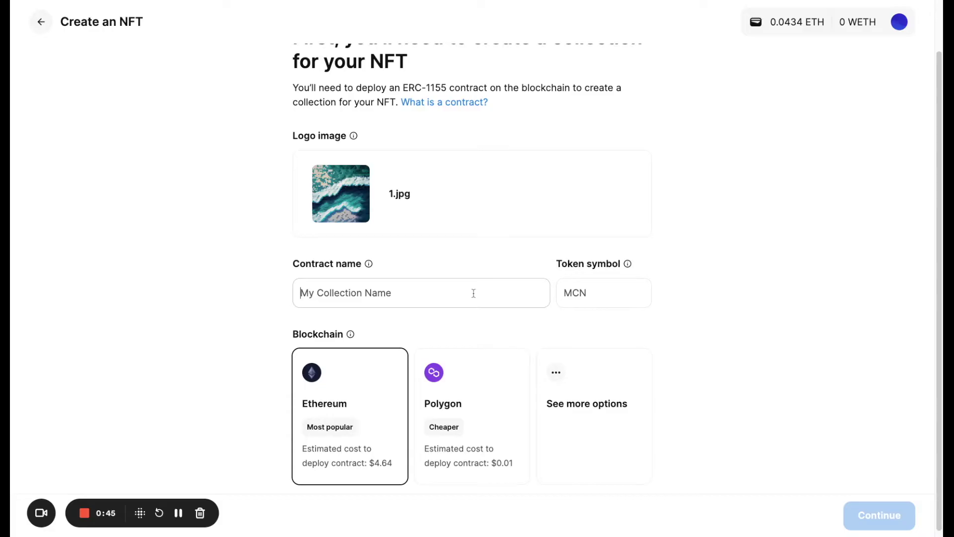
{"action": "type", "text": "Blue Waves"}
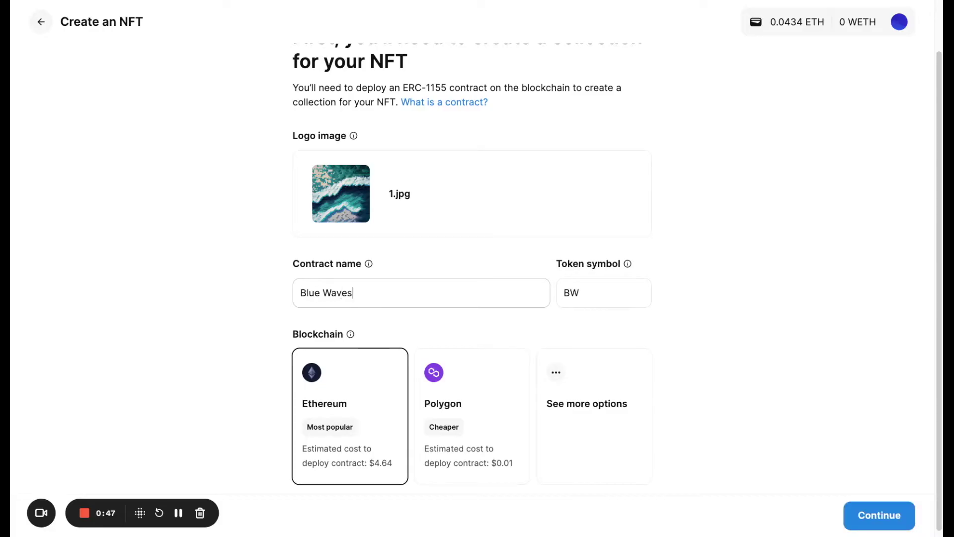
Name the contract 'Blue Waves', keep token symbol BW and the Ethereum blockchain.
{"action": "left_click", "coordinate": [682, 251]}
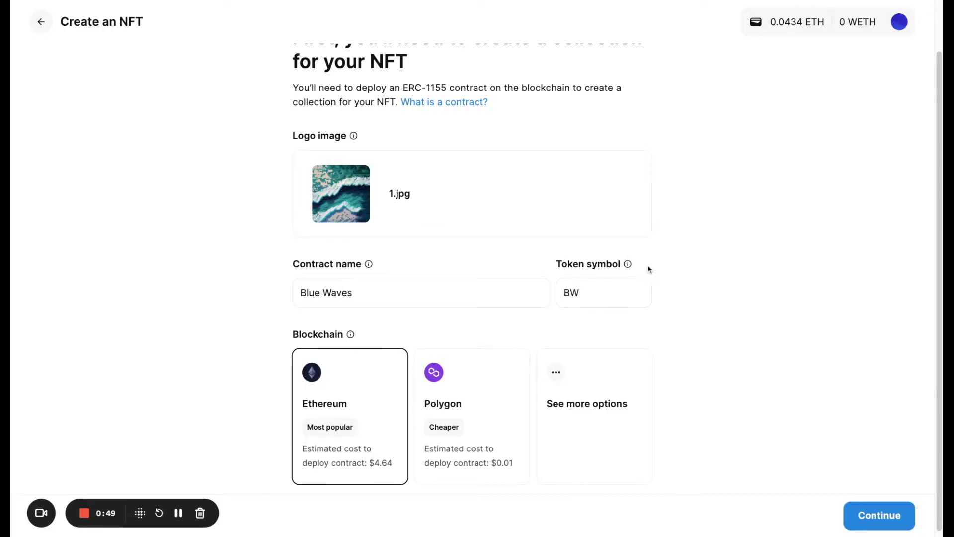
{"action": "left_click", "coordinate": [611, 294]}
{"action": "left_click", "coordinate": [702, 274]}
{"action": "scroll", "coordinate": [688, 311], "scroll_direction": "down", "scroll_amount": 1}
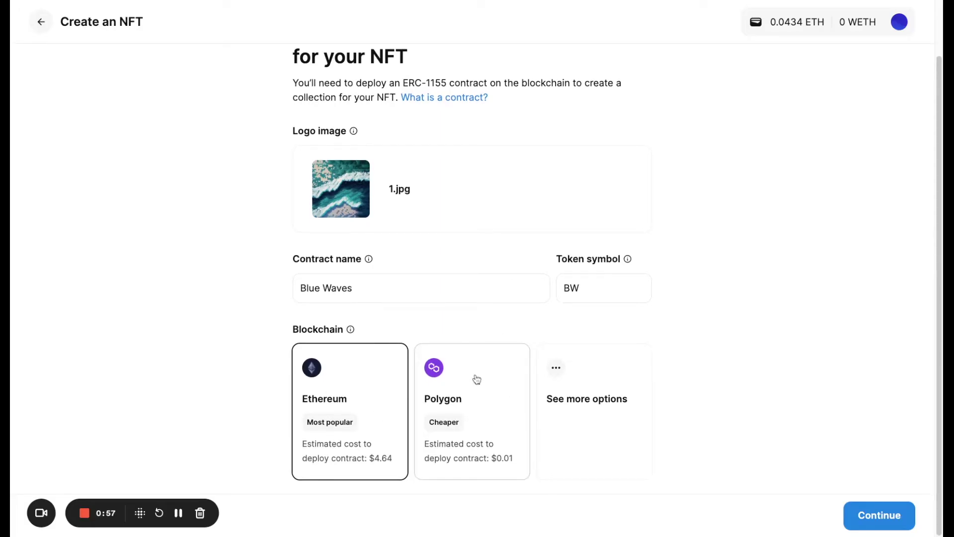
{"action": "left_click", "coordinate": [577, 405]}
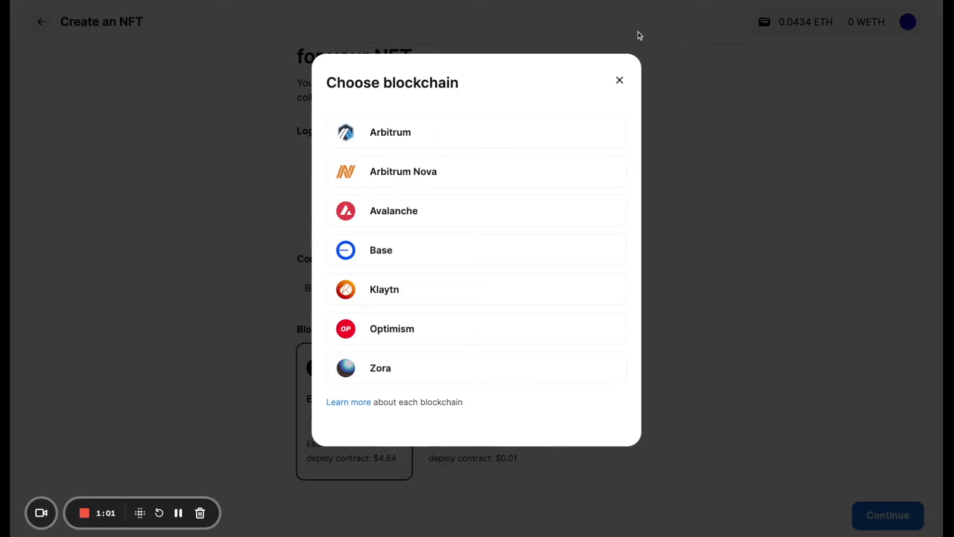
{"action": "left_click", "coordinate": [620, 79]}
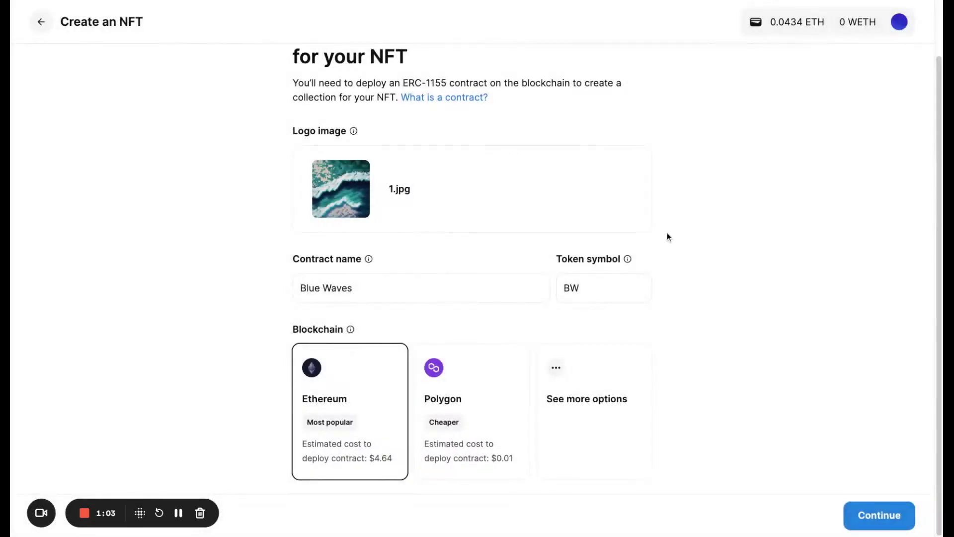
{"action": "left_click", "coordinate": [876, 514]}
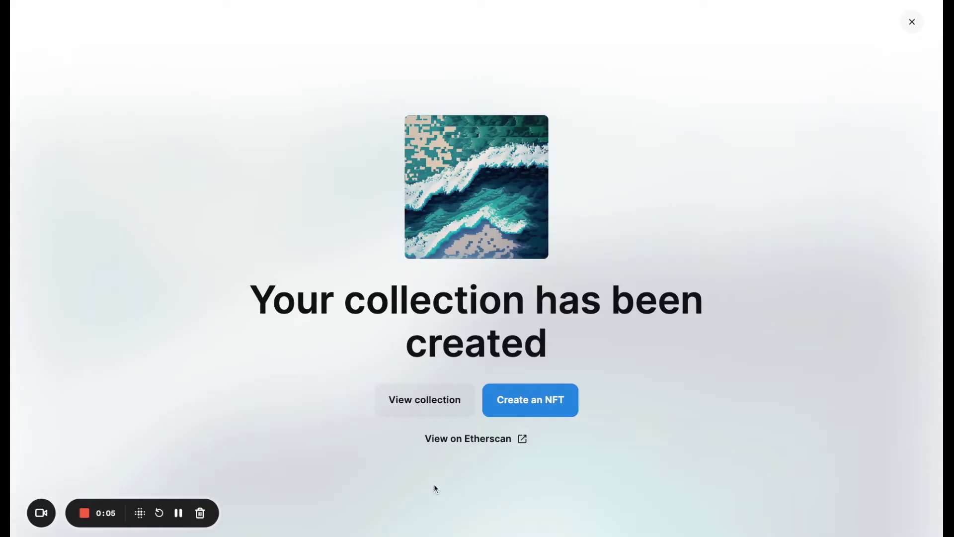
Deploy the Blue Waves contract and start a new NFT from the success page.
{"action": "left_click", "coordinate": [556, 407]}
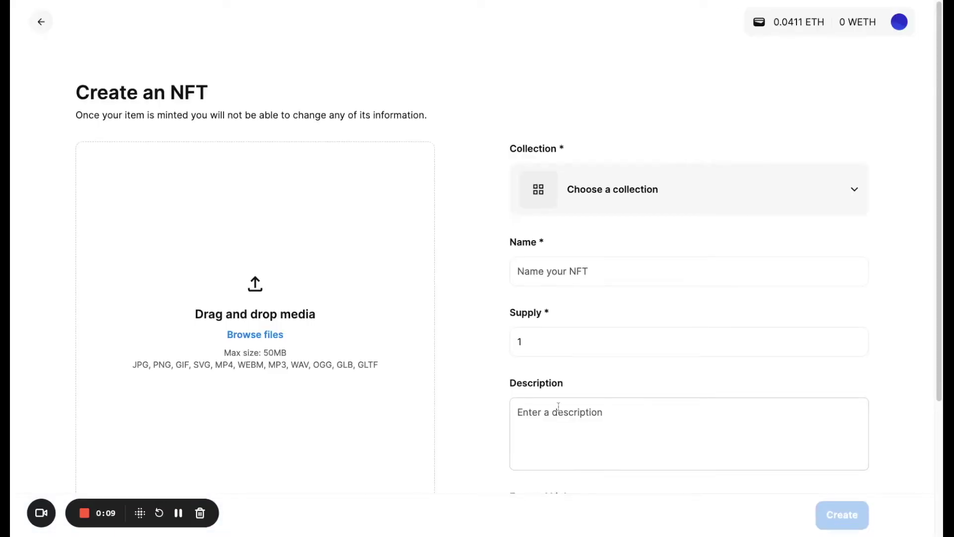
{"action": "scroll", "coordinate": [841, 307], "scroll_direction": "down", "scroll_amount": 3}
{"action": "scroll", "coordinate": [833, 306], "scroll_direction": "up", "scroll_amount": 2}
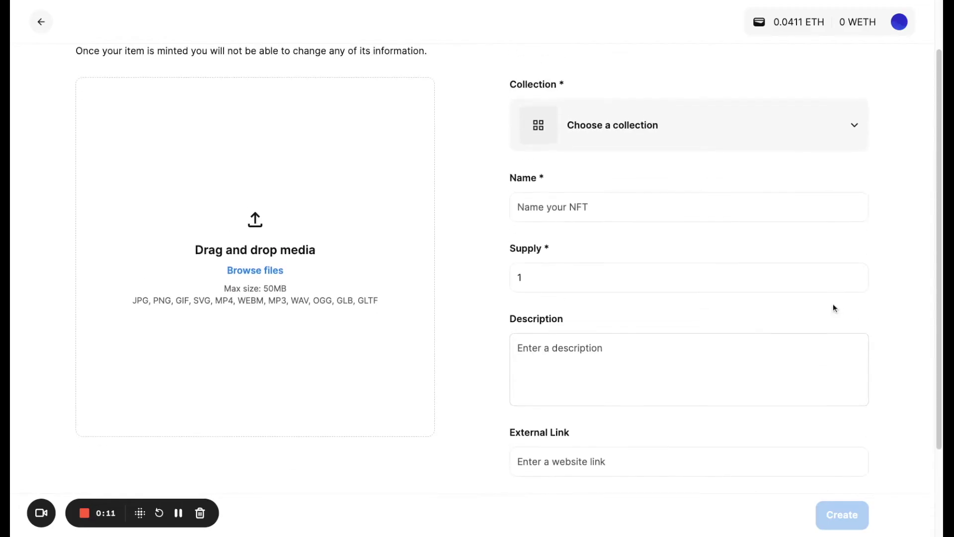
Assign the NFT to the Blue Waves collection and name it 'Blue Waves 1'.
{"action": "left_click", "coordinate": [815, 125]}
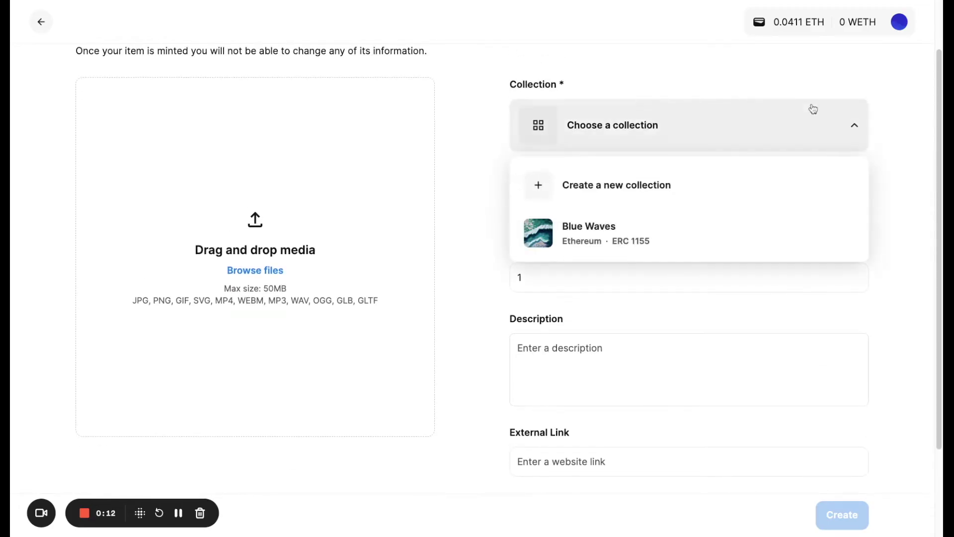
{"action": "left_click", "coordinate": [783, 236]}
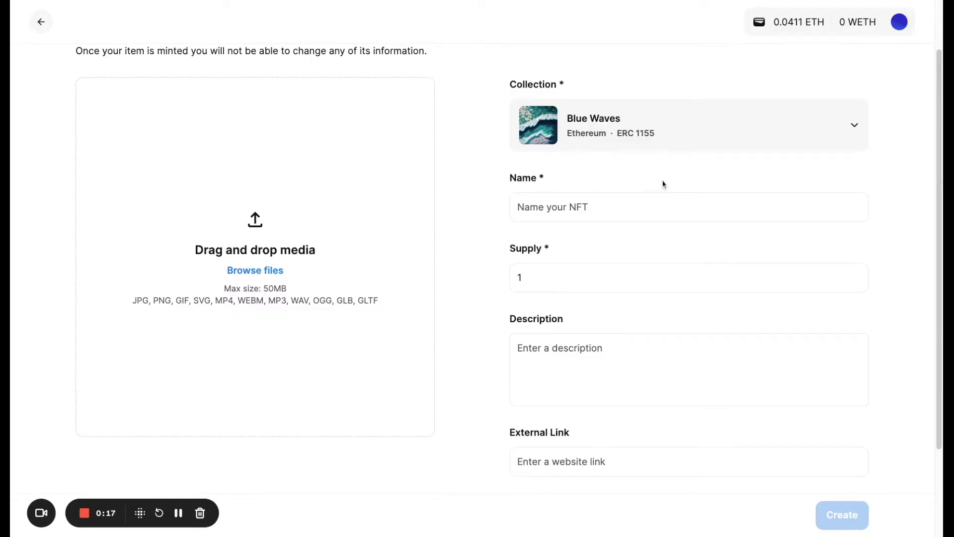
{"action": "scroll", "coordinate": [661, 181], "scroll_direction": "up", "scroll_amount": 1}
{"action": "left_click", "coordinate": [650, 237]}
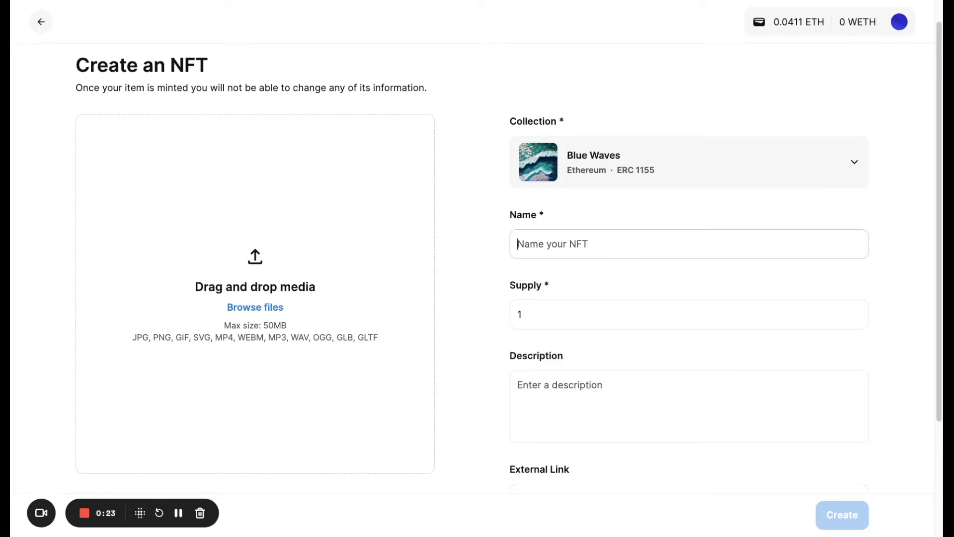
{"action": "type", "text": "Blue "}
{"action": "type", "text": "Waves 1"}
{"action": "scroll", "coordinate": [652, 236], "scroll_direction": "down", "scroll_amount": 1}
Set supply to 10 and the description to '10 of my blue waves 1'.
{"action": "left_click", "coordinate": [654, 227]}
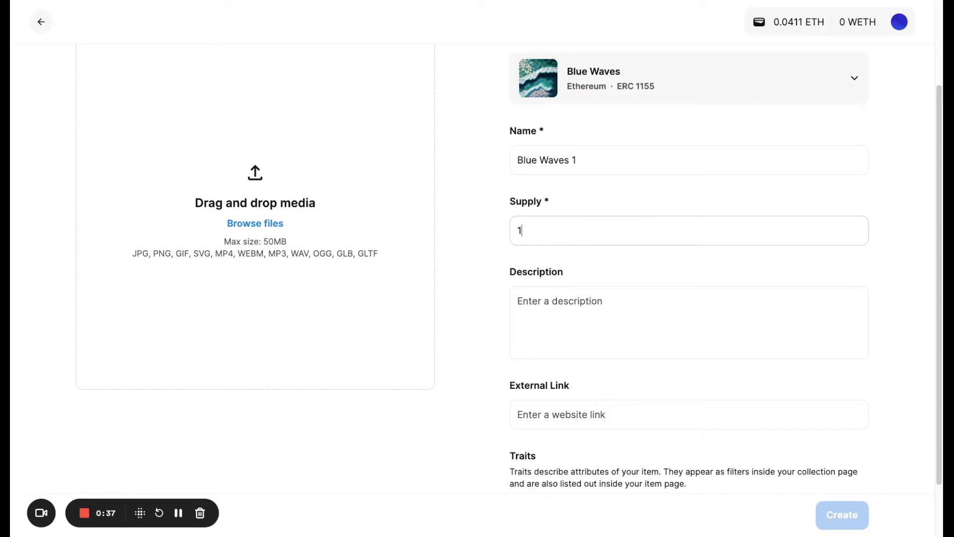
{"action": "type", "text": "0"}
{"action": "left_click", "coordinate": [607, 335]}
{"action": "type", "text": "10 of my blue waves 1"}
{"action": "scroll", "coordinate": [674, 355], "scroll_direction": "down", "scroll_amount": 2}
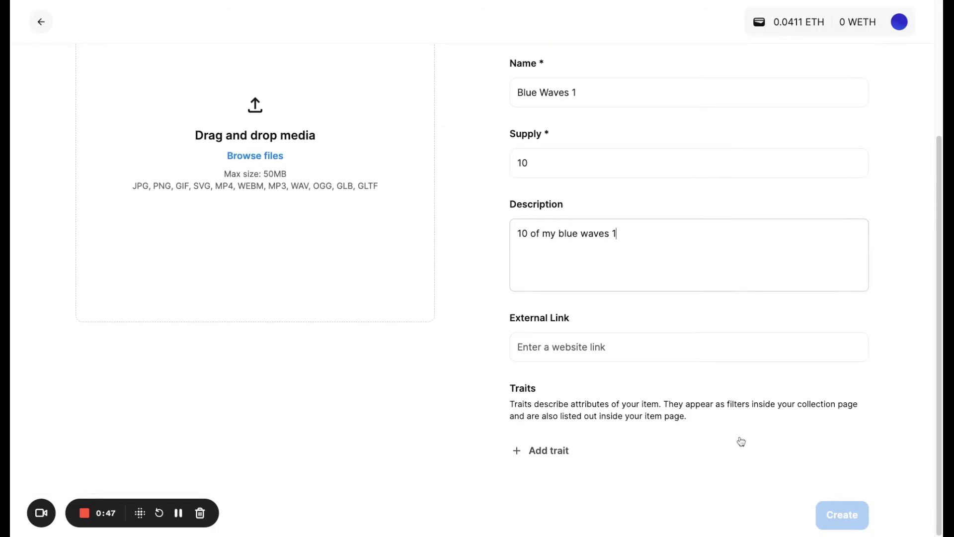
{"action": "scroll", "coordinate": [741, 444], "scroll_direction": "up", "scroll_amount": 2}
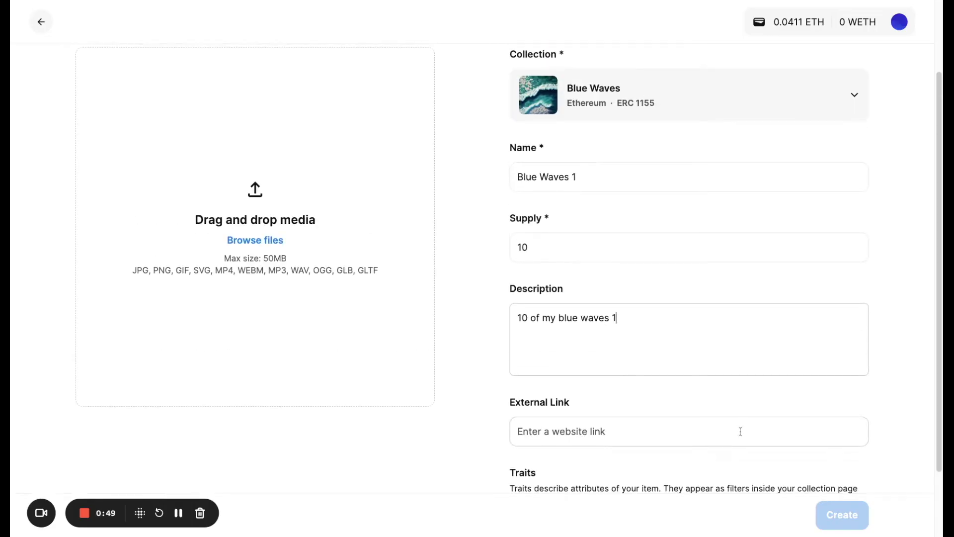
{"action": "scroll", "coordinate": [741, 431], "scroll_direction": "down", "scroll_amount": 2}
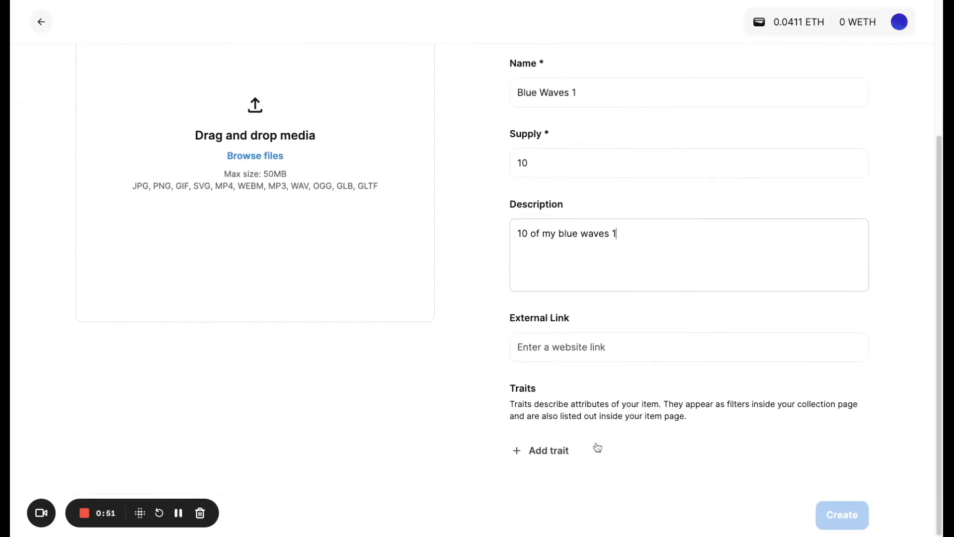
{"action": "left_click", "coordinate": [567, 450]}
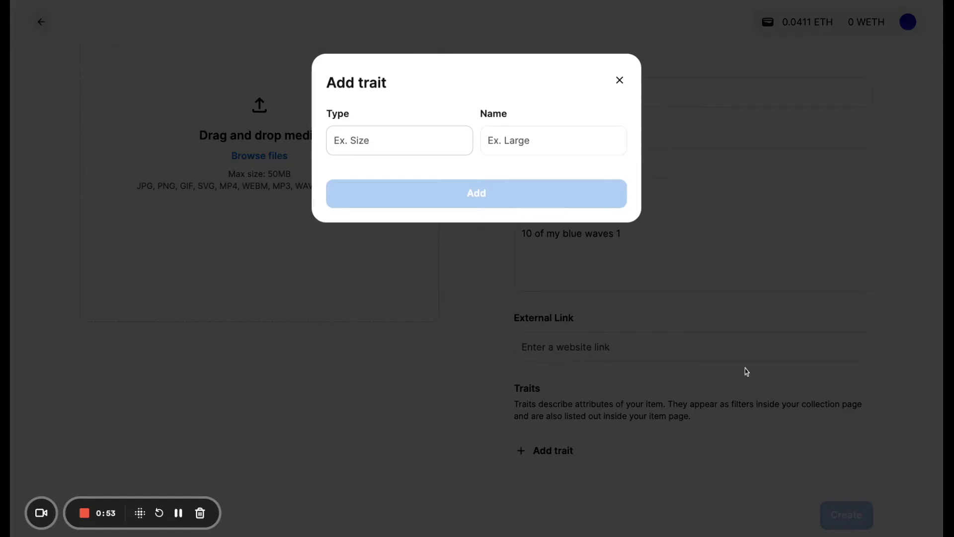
{"action": "type", "text": "Color"}
Add the trait Color: blue to Blue Waves 1.
{"action": "key", "text": "Tab"}
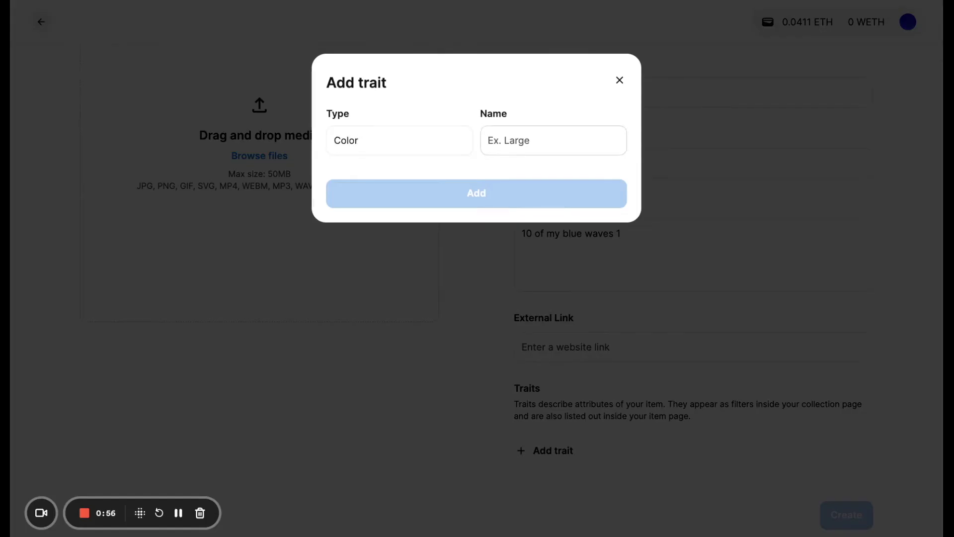
{"action": "type", "text": "blue"}
{"action": "left_click", "coordinate": [517, 193]}
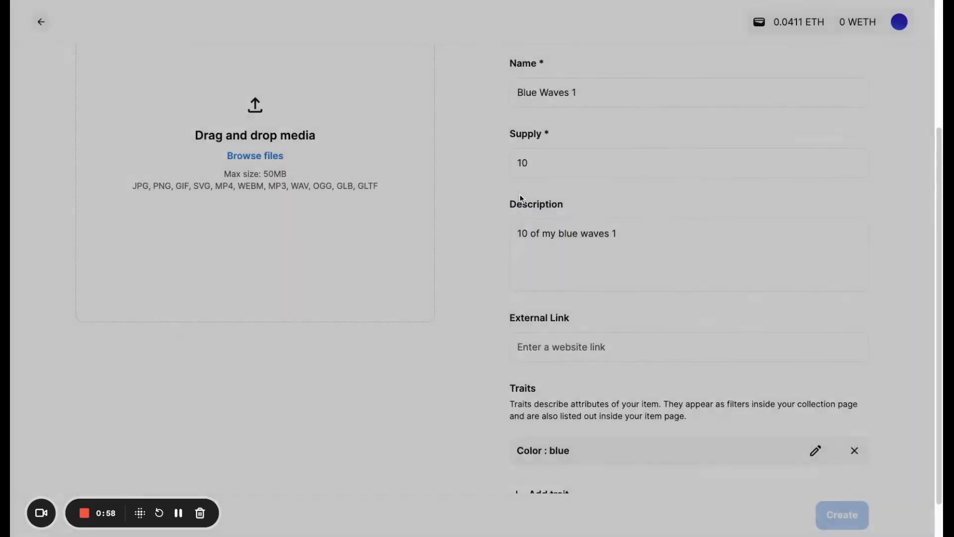
{"action": "scroll", "coordinate": [728, 435], "scroll_direction": "down", "scroll_amount": 1}
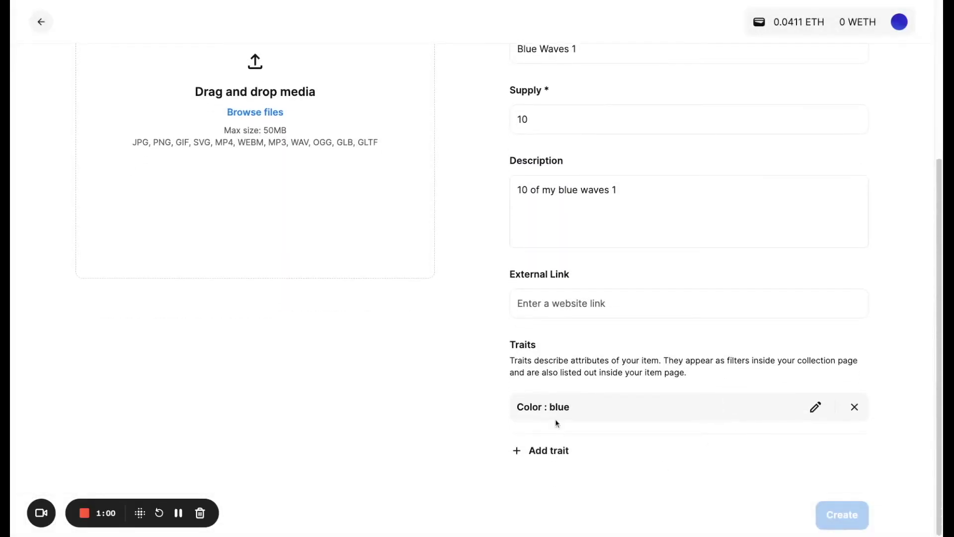
{"action": "scroll", "coordinate": [681, 428], "scroll_direction": "up", "scroll_amount": 2}
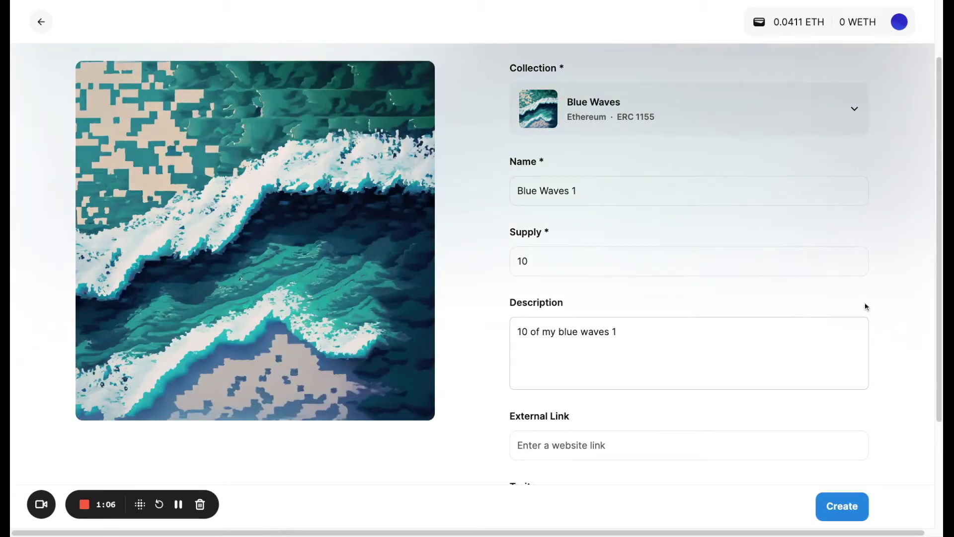
{"action": "scroll", "coordinate": [811, 276], "scroll_direction": "up", "scroll_amount": 2}
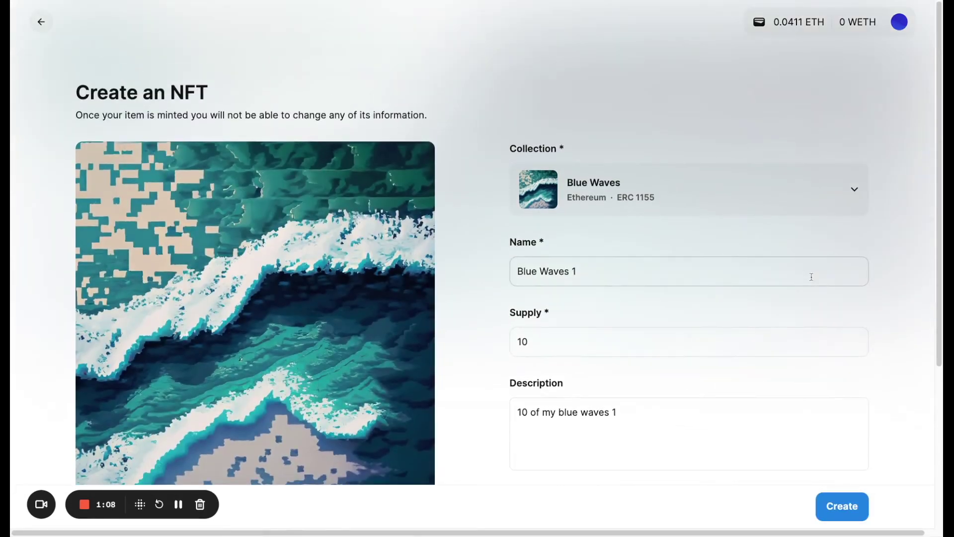
{"action": "scroll", "coordinate": [812, 277], "scroll_direction": "down", "scroll_amount": 3}
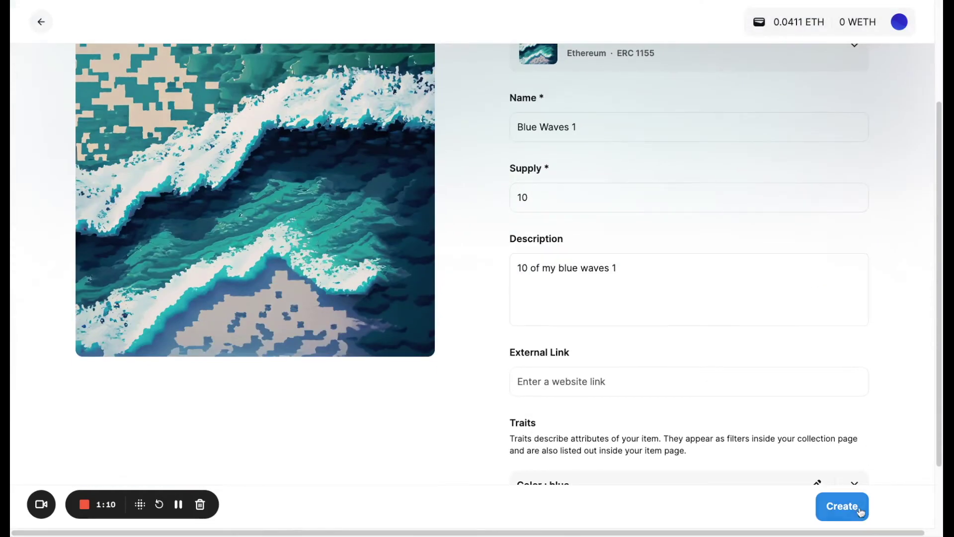
{"action": "scroll", "coordinate": [858, 462], "scroll_direction": "down", "scroll_amount": 3}
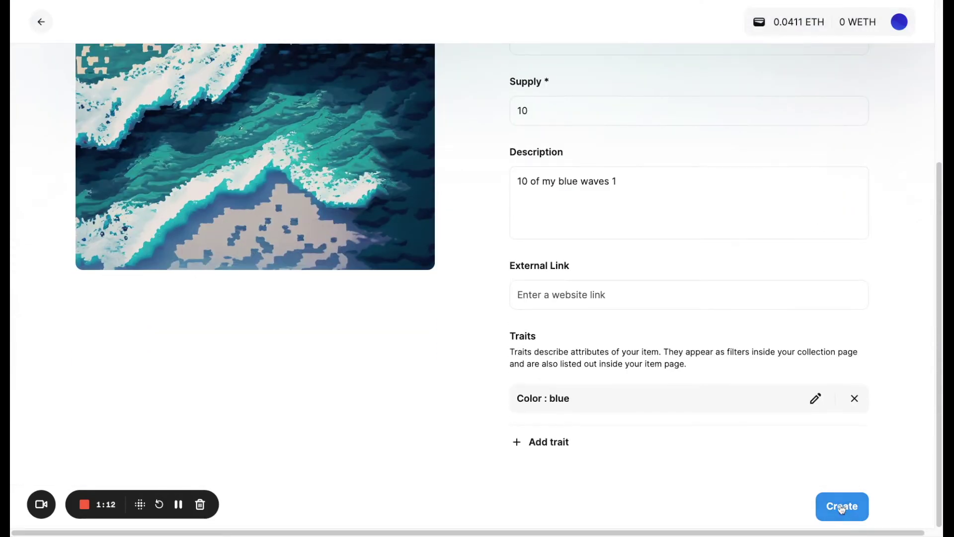
Mint Blue Waves 1 with the uploaded wave image.
{"action": "left_click", "coordinate": [842, 510]}
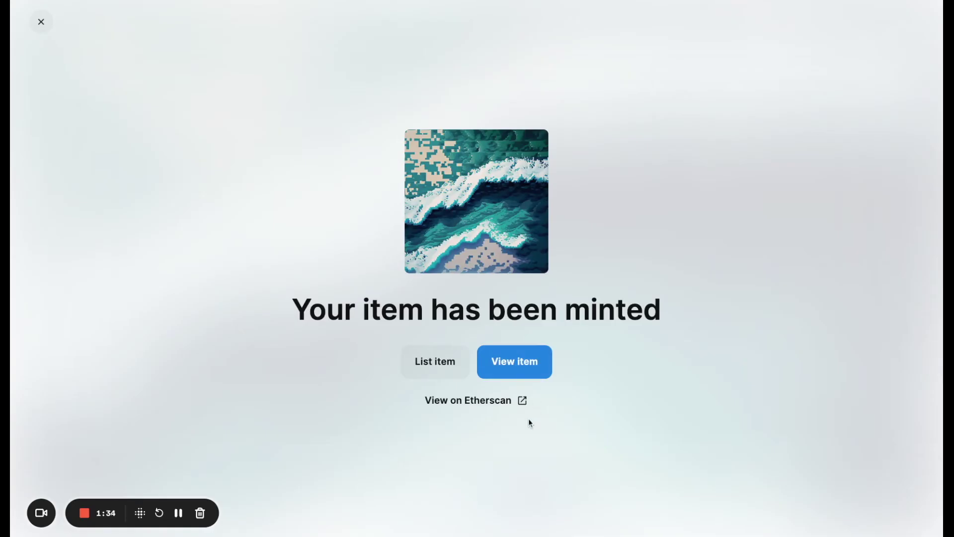
Review the Blue Waves 1 item page showing 10 owned and its mint activity.
{"action": "left_click", "coordinate": [532, 367]}
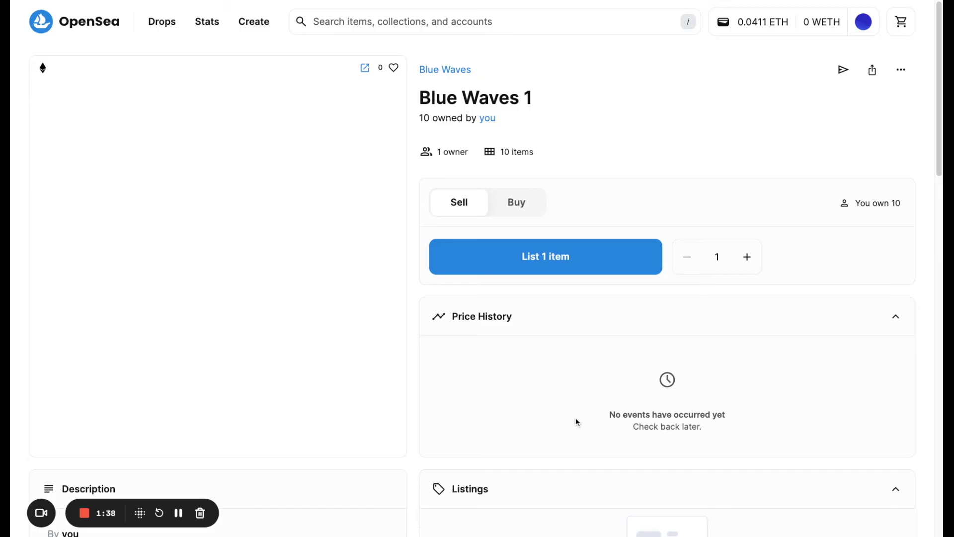
{"action": "scroll", "coordinate": [425, 395], "scroll_direction": "down", "scroll_amount": 2}
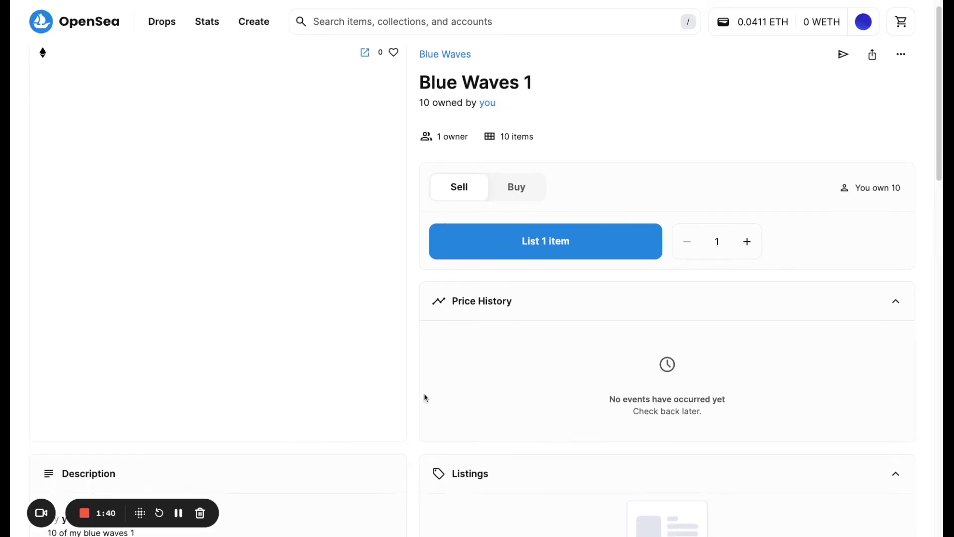
{"action": "scroll", "coordinate": [427, 391], "scroll_direction": "up", "scroll_amount": 1}
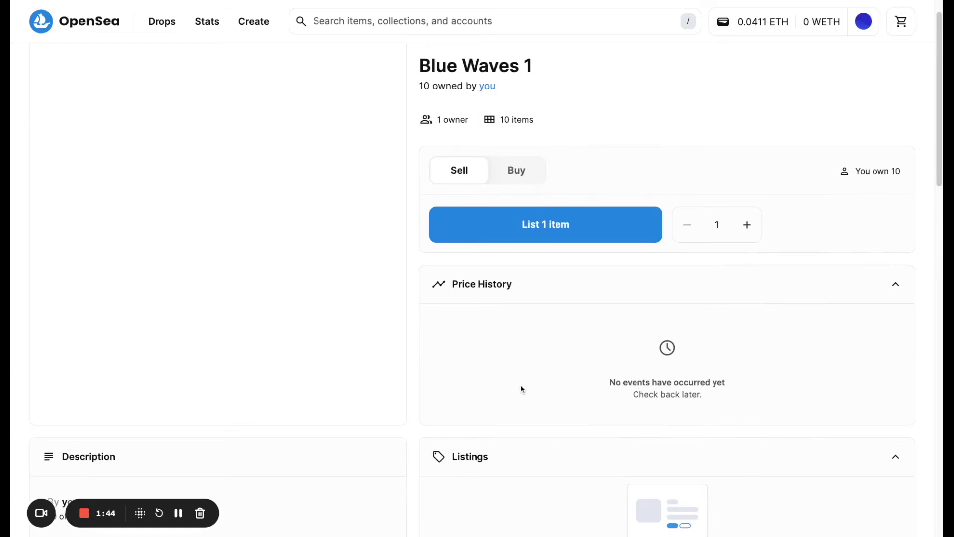
{"action": "scroll", "coordinate": [562, 408], "scroll_direction": "up", "scroll_amount": 2}
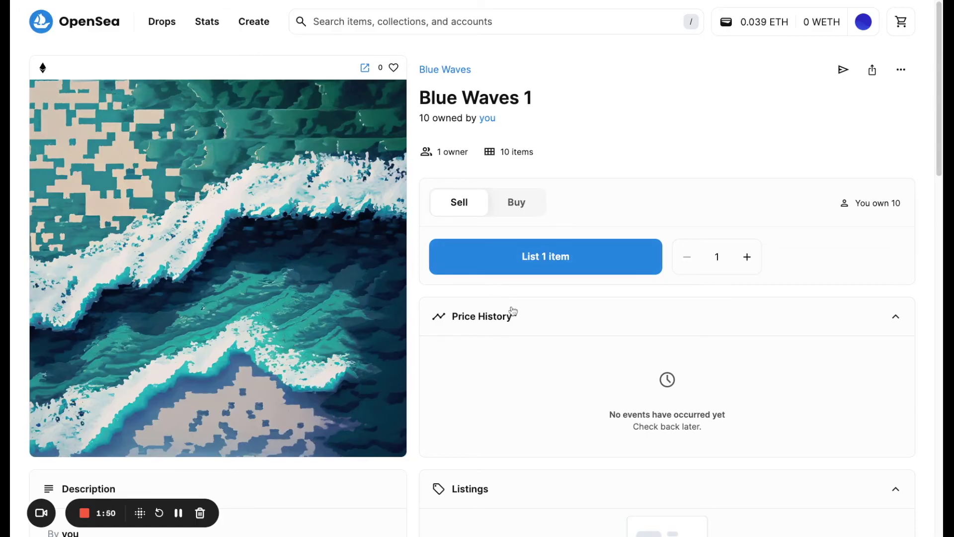
{"action": "scroll", "coordinate": [580, 390], "scroll_direction": "down", "scroll_amount": 4}
{"action": "scroll", "coordinate": [580, 390], "scroll_direction": "down", "scroll_amount": 4}
{"action": "scroll", "coordinate": [580, 390], "scroll_direction": "down", "scroll_amount": 4}
{"action": "scroll", "coordinate": [581, 390], "scroll_direction": "up", "scroll_amount": 5}
{"action": "scroll", "coordinate": [580, 390], "scroll_direction": "up", "scroll_amount": 5}
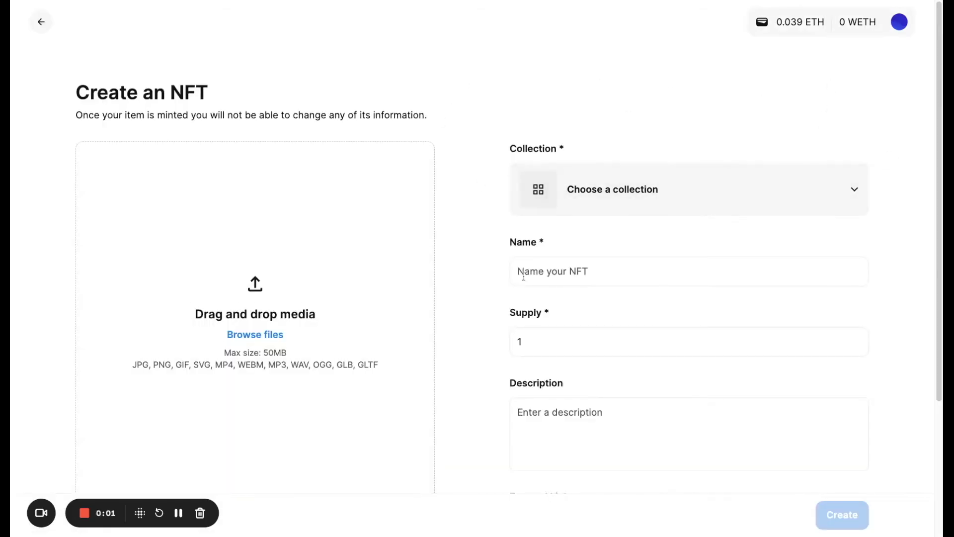
{"action": "scroll", "coordinate": [846, 164], "scroll_direction": "down", "scroll_amount": 3}
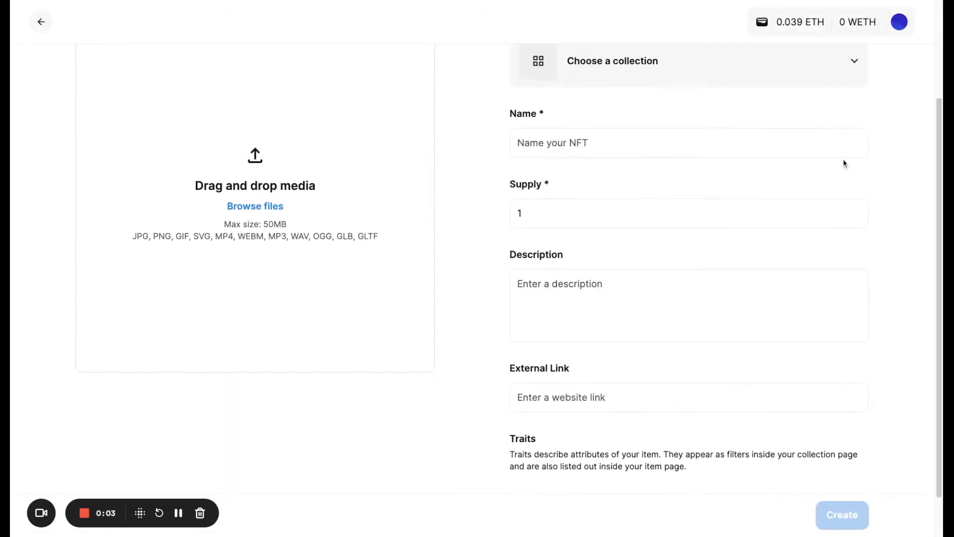
{"action": "scroll", "coordinate": [846, 164], "scroll_direction": "up", "scroll_amount": 3}
Choose Blue Waves as the new NFT's collection and begin uploading its artwork.
{"action": "left_click", "coordinate": [694, 189]}
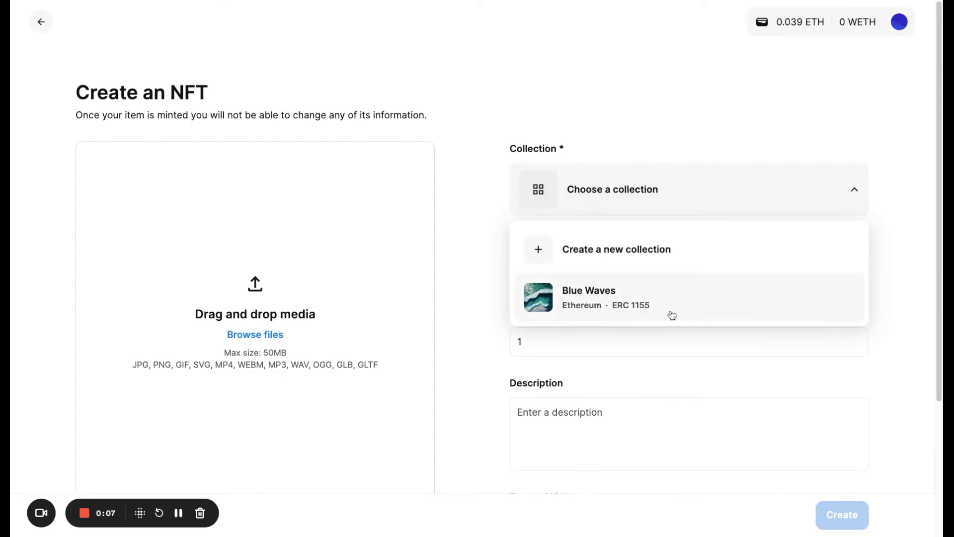
{"action": "left_click", "coordinate": [700, 301]}
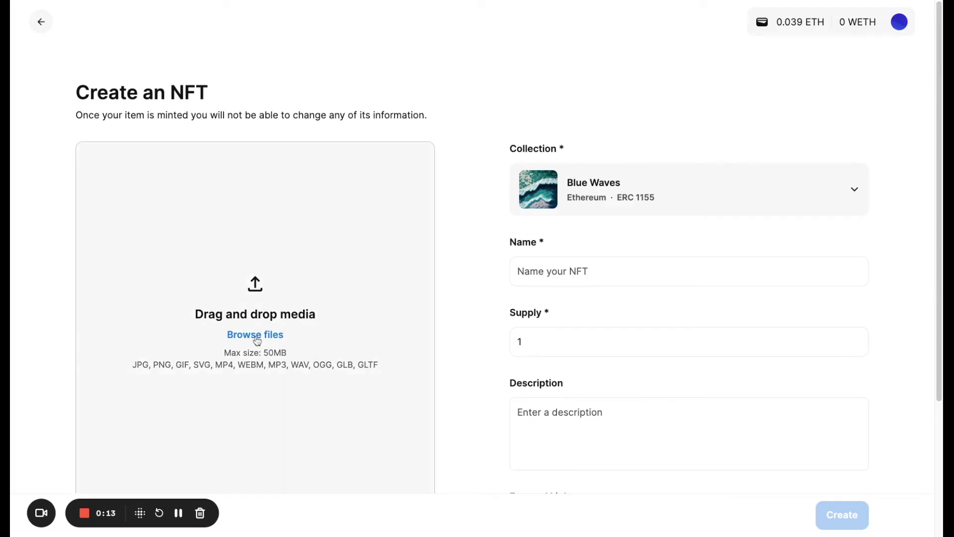
{"action": "left_click", "coordinate": [272, 344]}
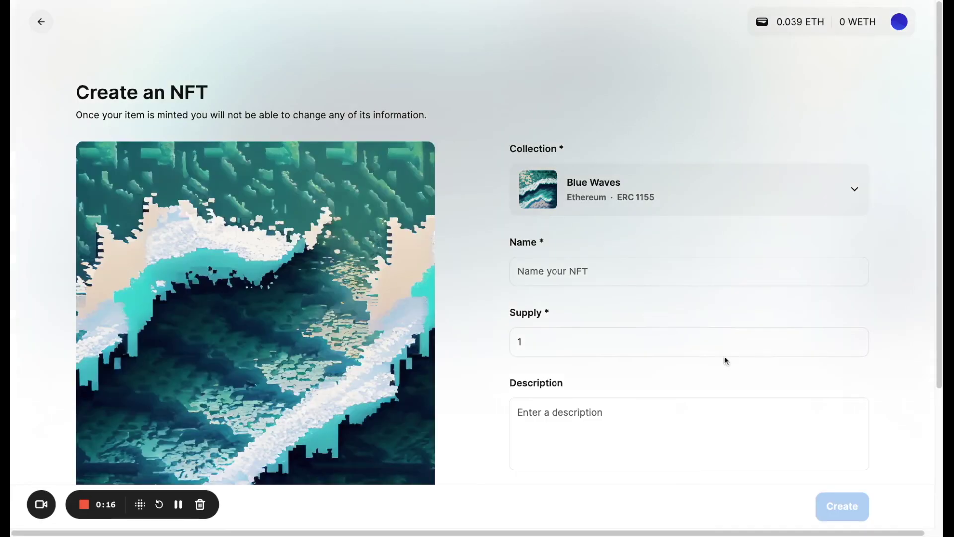
{"action": "scroll", "coordinate": [723, 358], "scroll_direction": "down", "scroll_amount": 3}
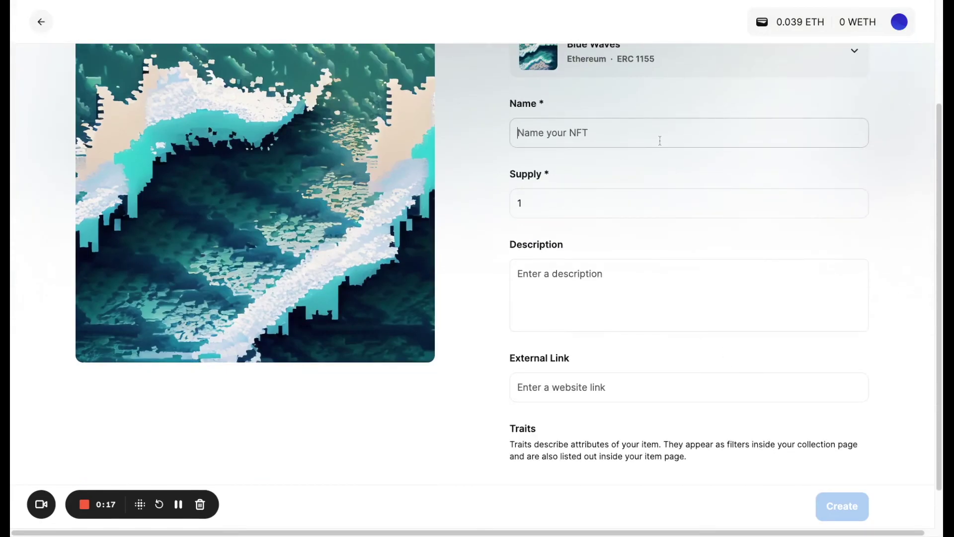
Name it 'Blue Waves 2', set supply 5 and description 'new wave 2', then mint.
{"action": "left_click", "coordinate": [659, 135]}
{"action": "type", "text": "Blue wa"}
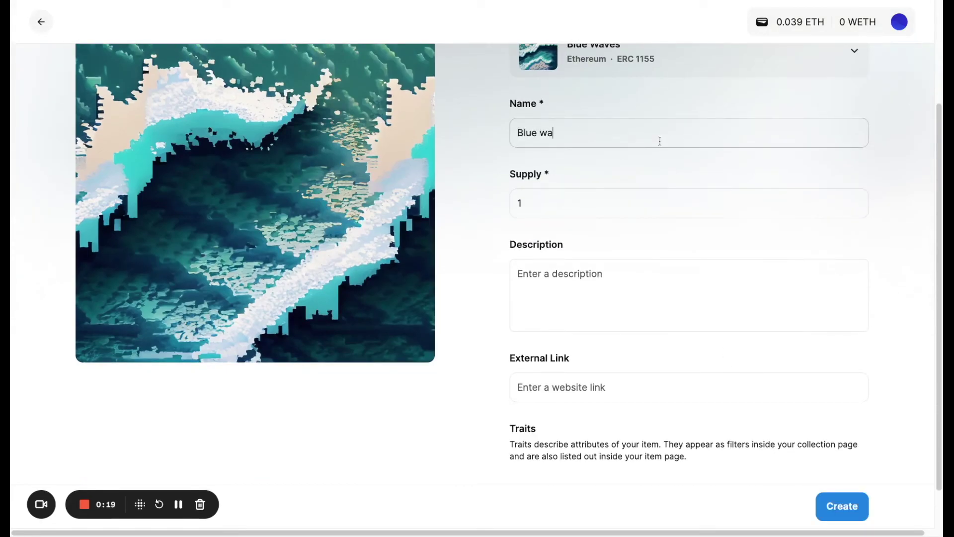
{"action": "key", "text": "BackSpace"}
{"action": "key", "text": "BackSpace"}
{"action": "key", "text": "BackSpace"}
{"action": "type", "text": "Waves "}
{"action": "type", "text": "2"}
{"action": "left_click", "coordinate": [636, 202]}
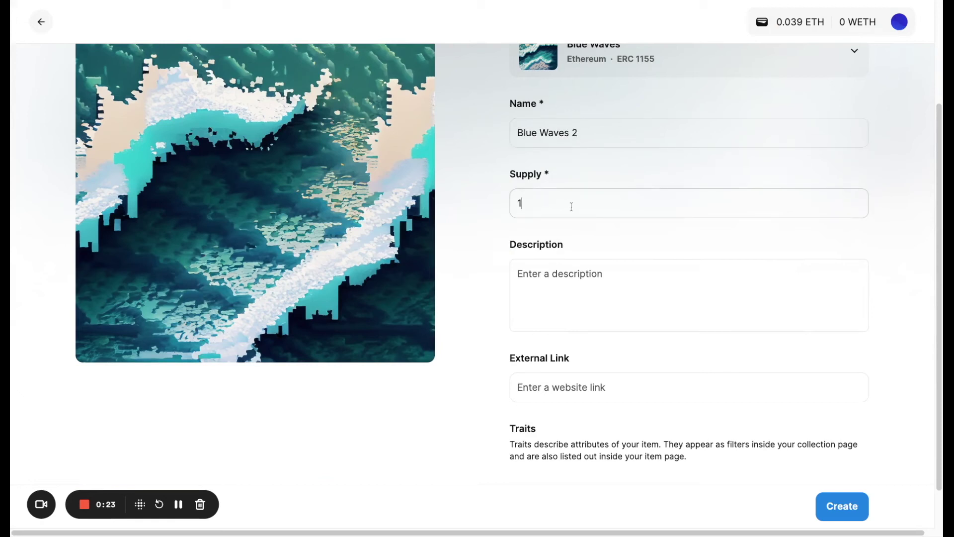
{"action": "key", "text": "BackSpace"}
{"action": "type", "text": "5"}
{"action": "left_click", "coordinate": [572, 288]}
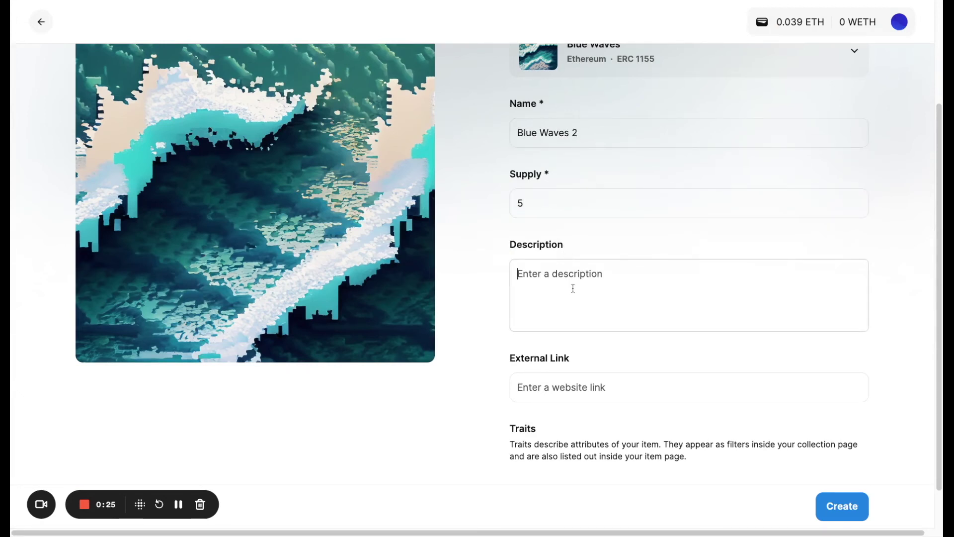
{"action": "type", "text": "new wave 2"}
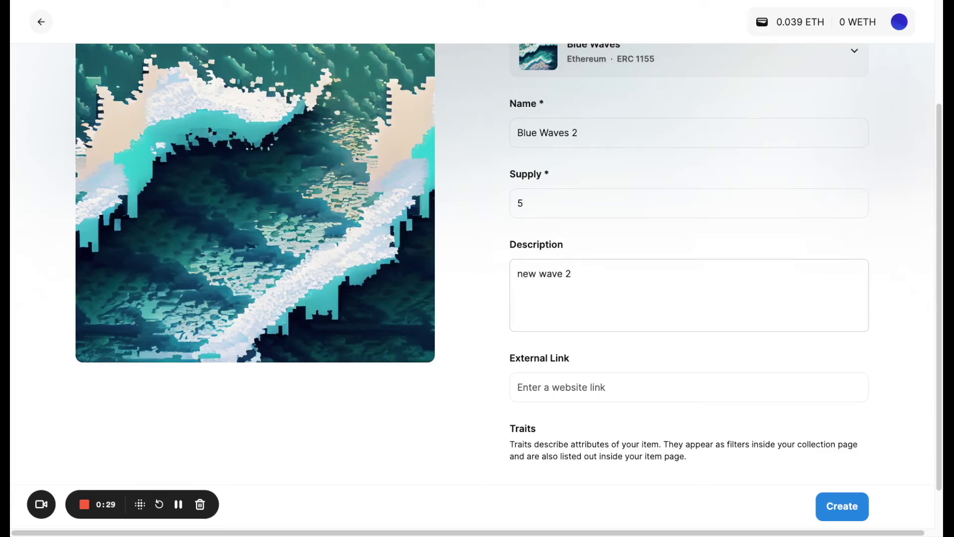
{"action": "scroll", "coordinate": [631, 301], "scroll_direction": "down", "scroll_amount": 2}
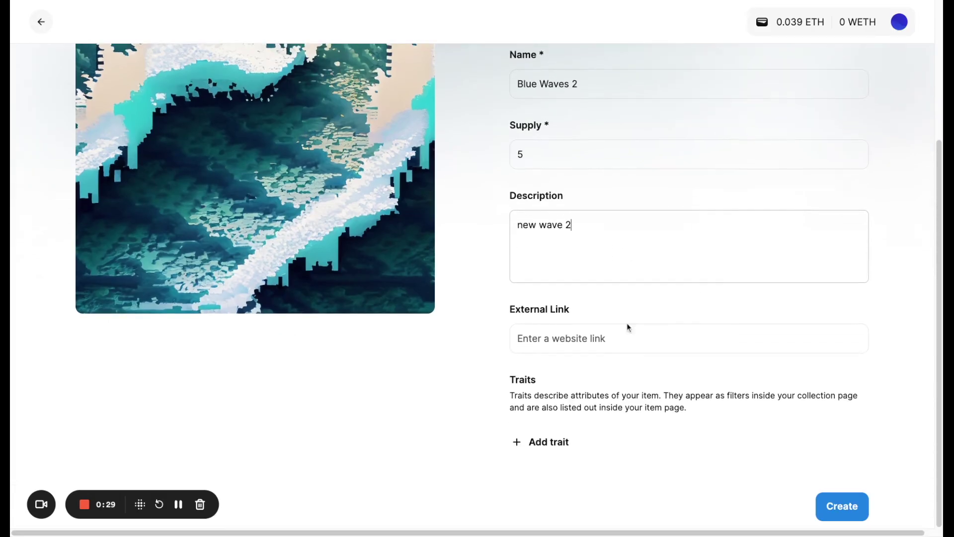
{"action": "left_click", "coordinate": [853, 507]}
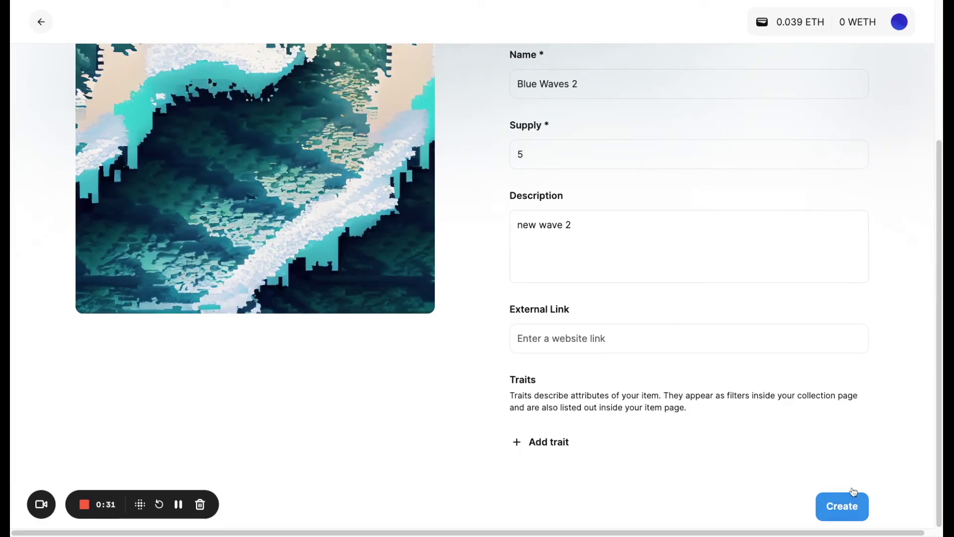
{"action": "scroll", "coordinate": [848, 367], "scroll_direction": "up", "scroll_amount": 5}
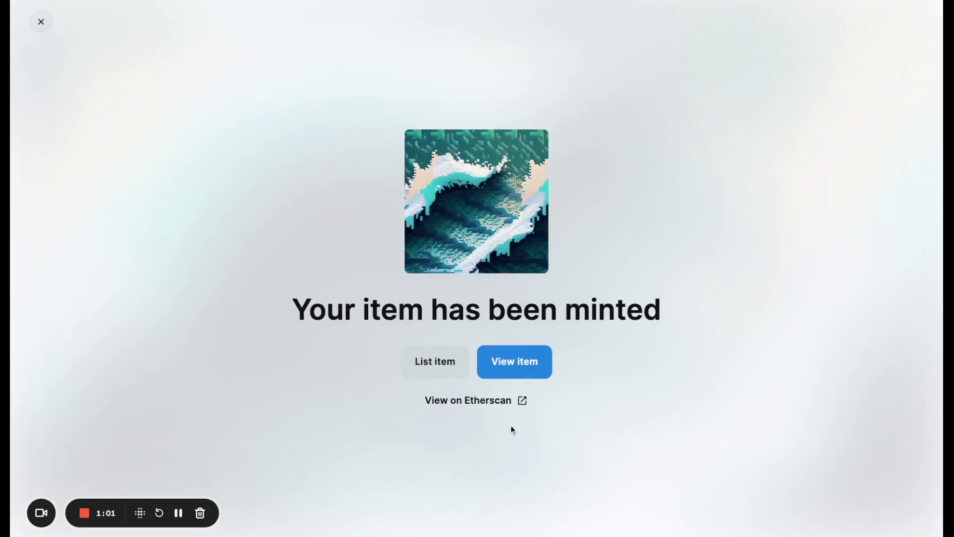
Go from the minted Blue Waves 2 item to the Blue Waves collection page (2 unique, 15 total).
{"action": "left_click", "coordinate": [515, 361]}
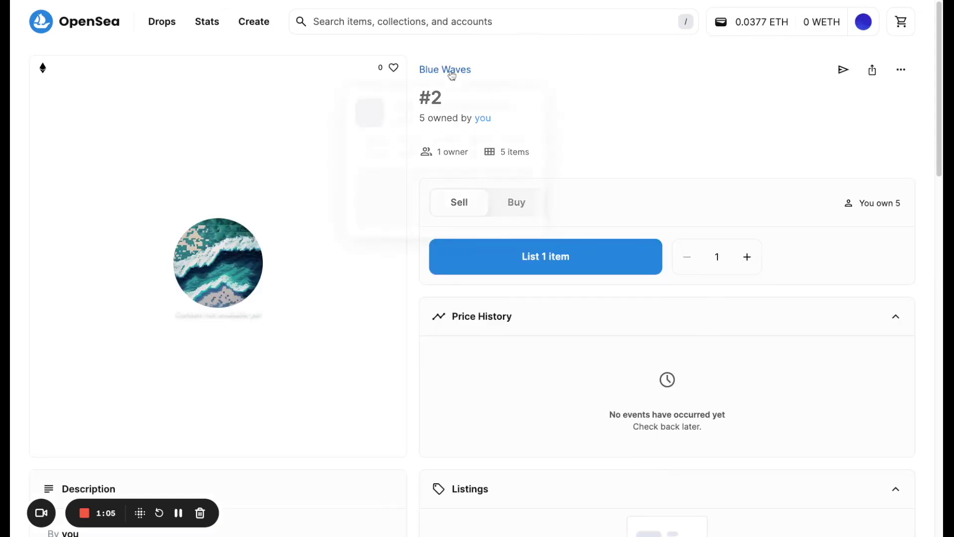
{"action": "left_click", "coordinate": [445, 70]}
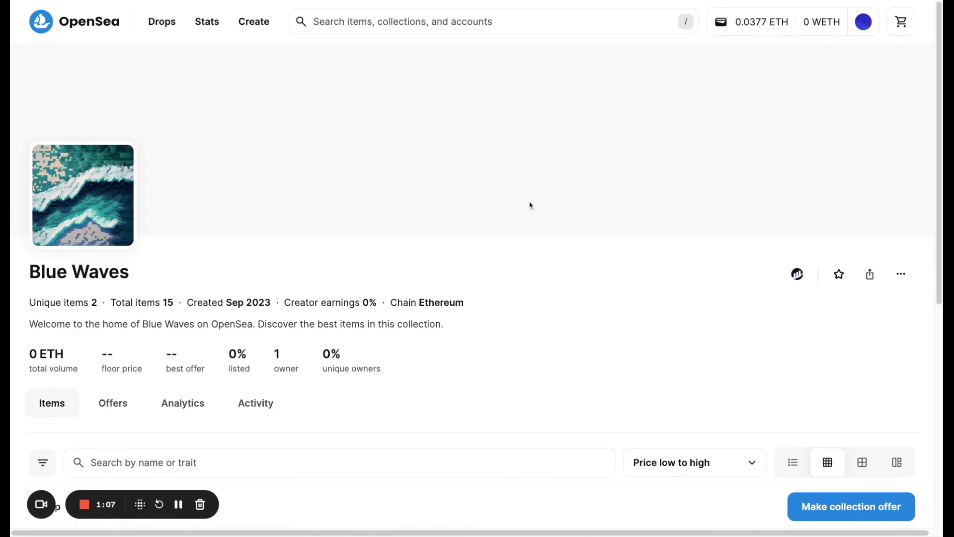
{"action": "scroll", "coordinate": [530, 209], "scroll_direction": "down", "scroll_amount": 4}
{"action": "scroll", "coordinate": [530, 218], "scroll_direction": "down", "scroll_amount": 2}
{"action": "scroll", "coordinate": [531, 219], "scroll_direction": "up", "scroll_amount": 1}
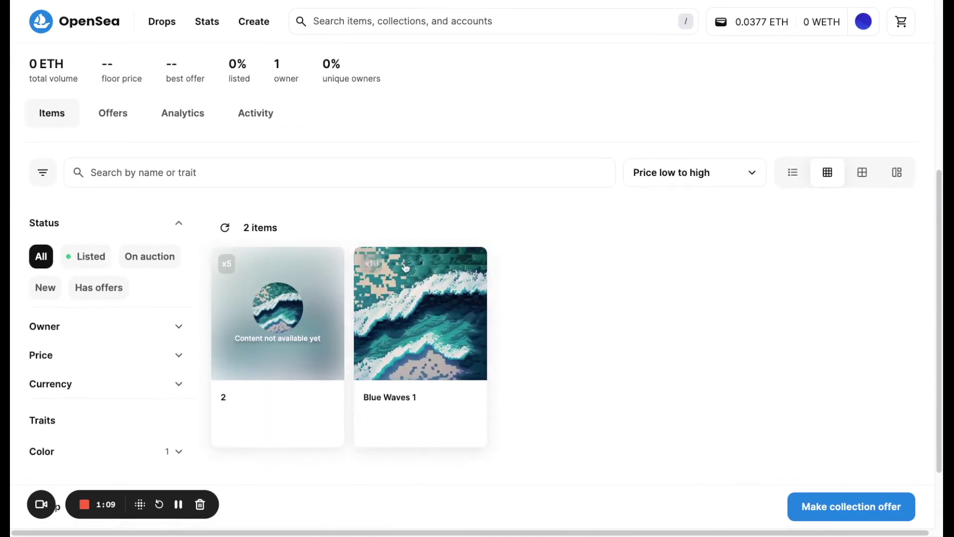
{"action": "scroll", "coordinate": [530, 218], "scroll_direction": "up", "scroll_amount": 2}
{"action": "scroll", "coordinate": [560, 314], "scroll_direction": "up", "scroll_amount": 4}
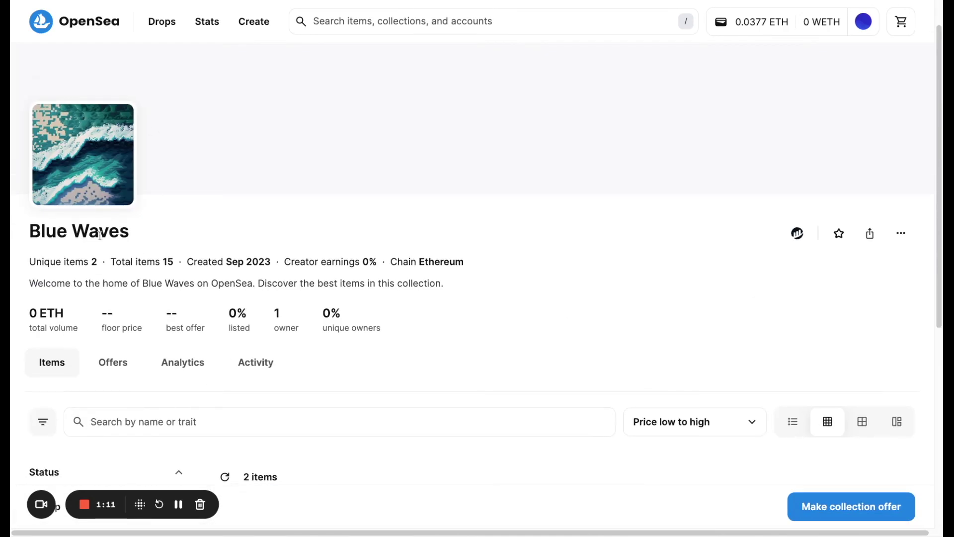